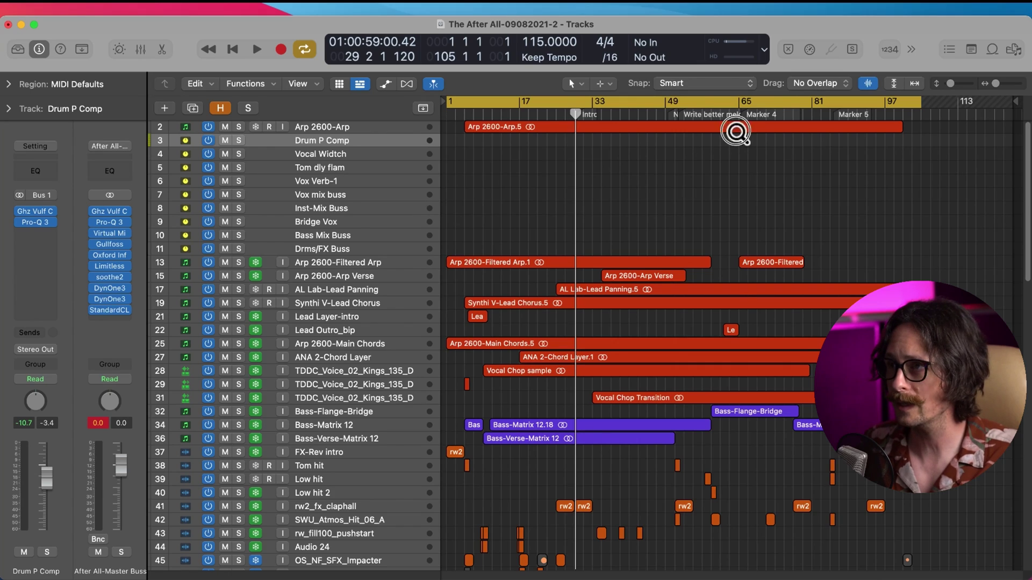
Zoom in on the top tracks so the bus track names are readable.
{"action": "left_click_drag", "start_coordinate": [733, 194], "coordinate": [430, 301]}
Select the Vox mix buss, Inst-Mix Buss, Bridge Vox and Bass Mix Buss tracks in turn.
{"action": "left_click", "coordinate": [289, 289]}
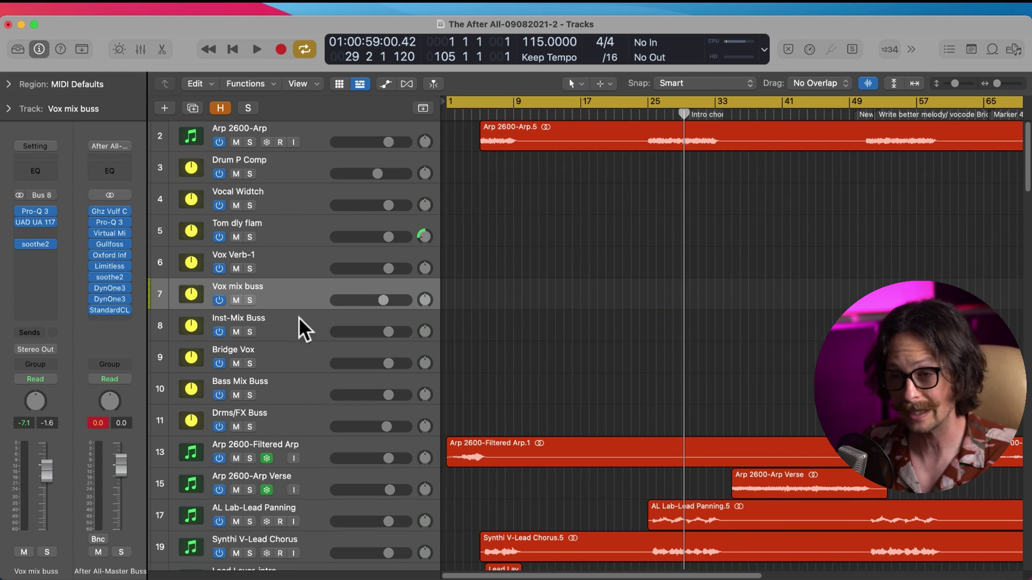
{"action": "left_click", "coordinate": [292, 325]}
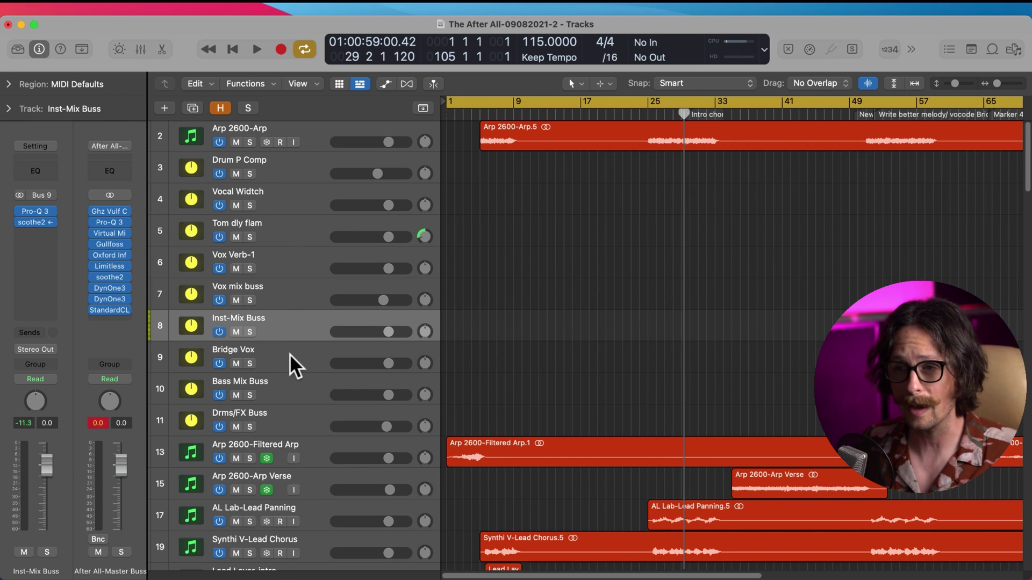
{"action": "left_click", "coordinate": [289, 353]}
{"action": "left_click", "coordinate": [285, 388]}
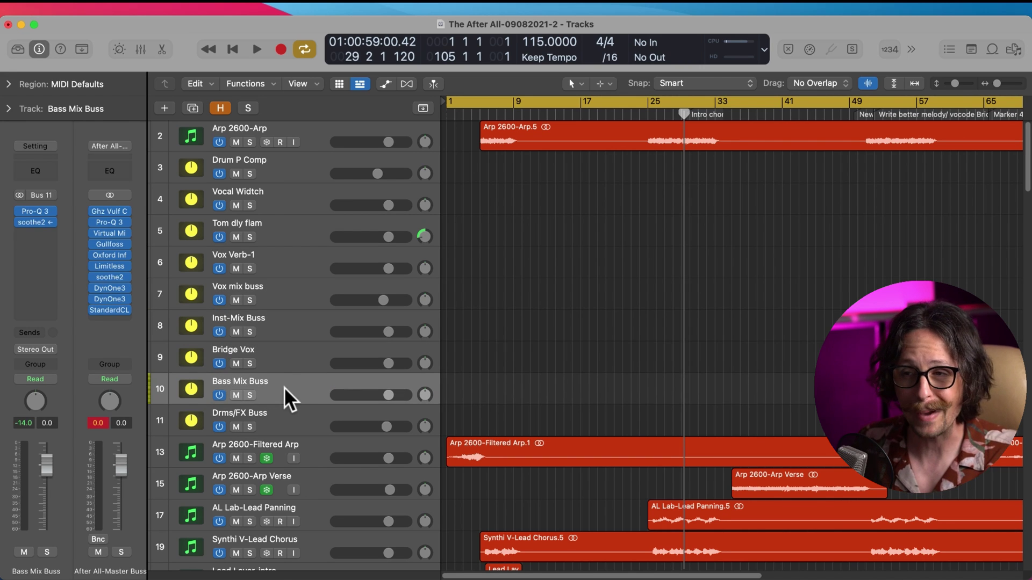
Select the Drms/FX Buss, start playback and solo that bus.
{"action": "left_click", "coordinate": [289, 417]}
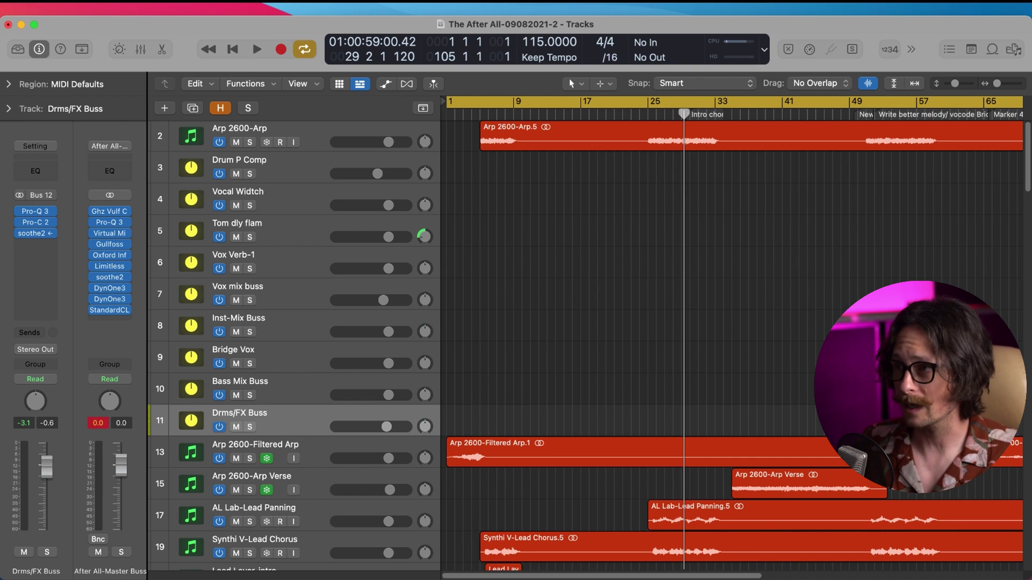
{"action": "key", "text": "space"}
{"action": "left_click", "coordinate": [249, 427]}
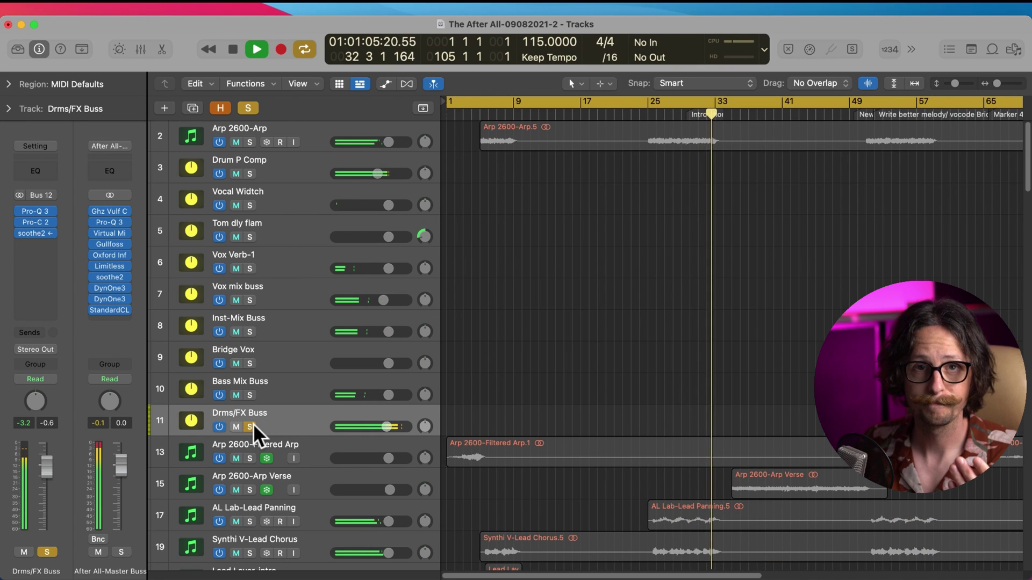
Unsolo the Drms/FX Buss, stop playback and zoom out to the full track list.
{"action": "left_click", "coordinate": [250, 427]}
{"action": "key", "text": "space"}
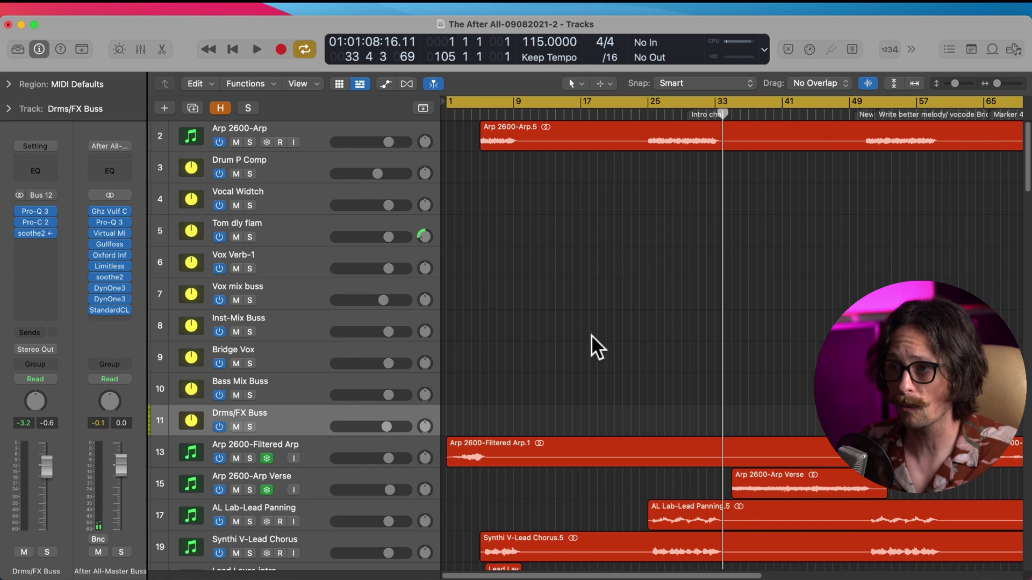
{"action": "scroll", "coordinate": [591, 334], "scroll_direction": "right", "scroll_amount": 5}
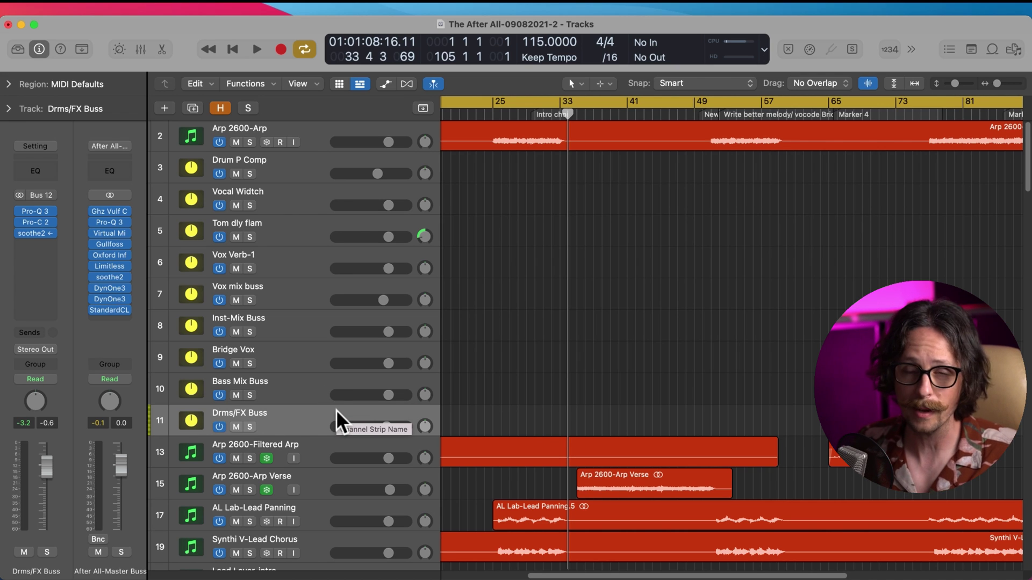
{"action": "key", "text": "z"}
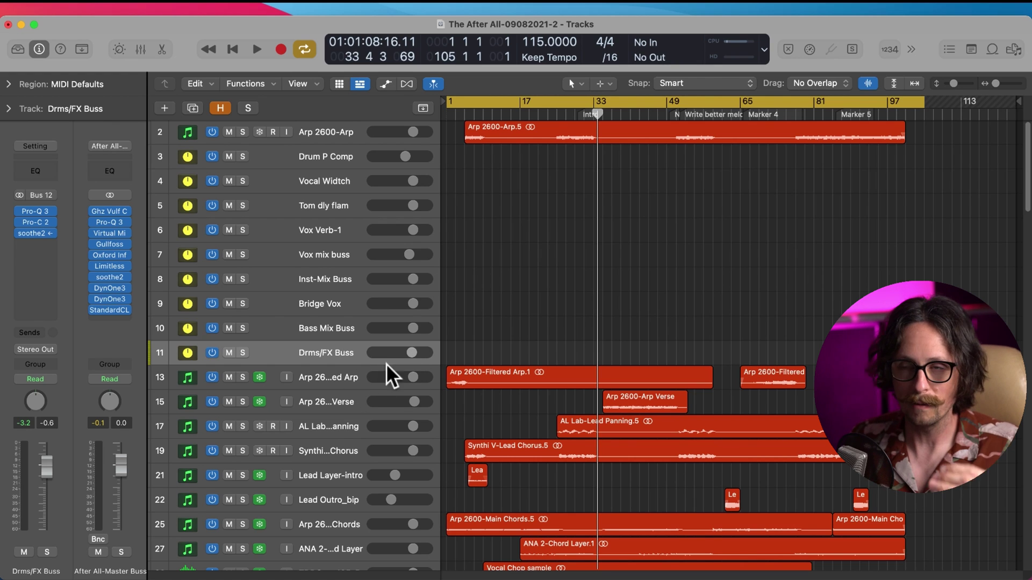
{"action": "left_click", "coordinate": [335, 254]}
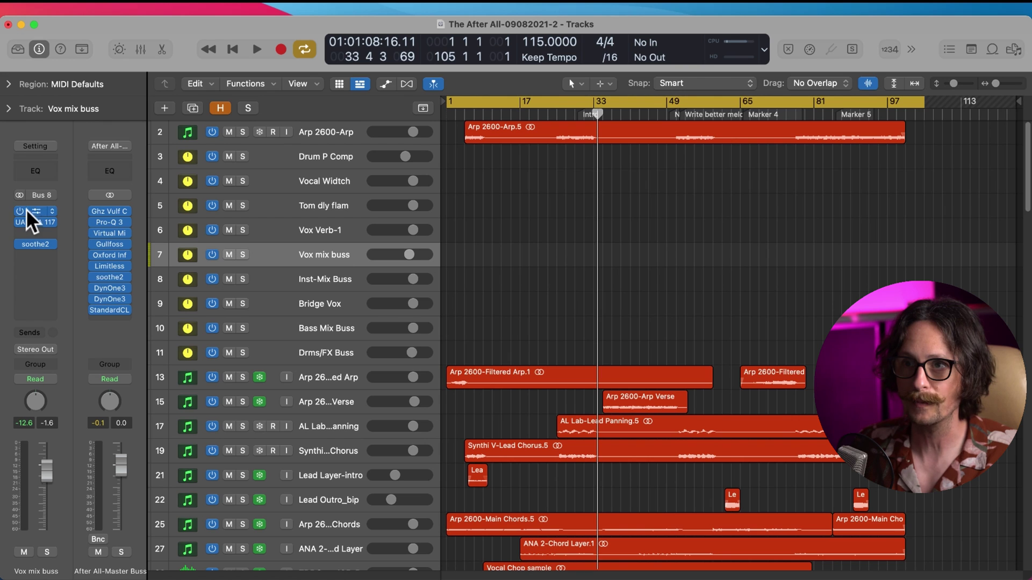
{"action": "left_click", "coordinate": [36, 215]}
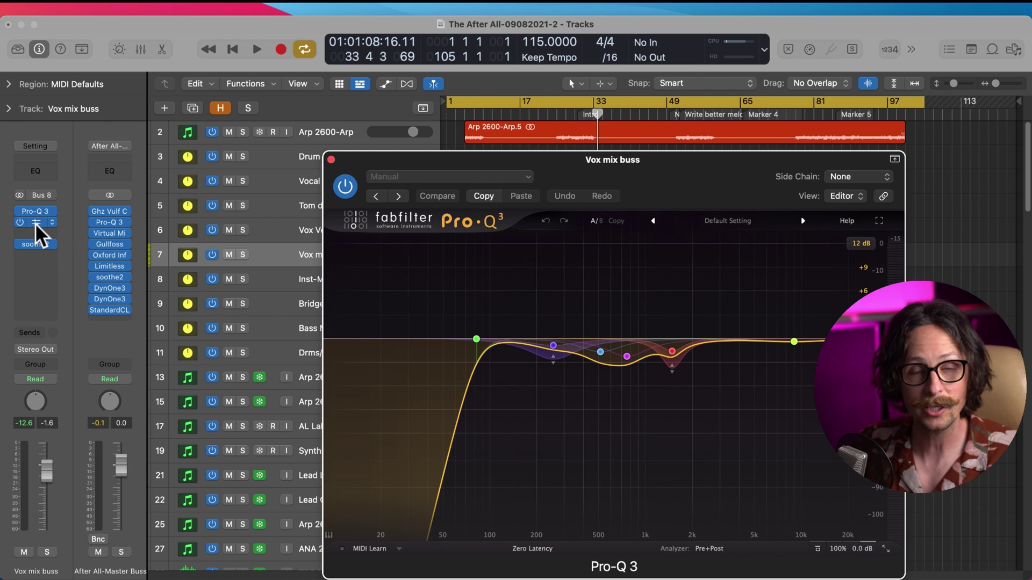
{"action": "left_click", "coordinate": [34, 225]}
{"action": "left_click", "coordinate": [40, 244]}
{"action": "left_click", "coordinate": [279, 230]}
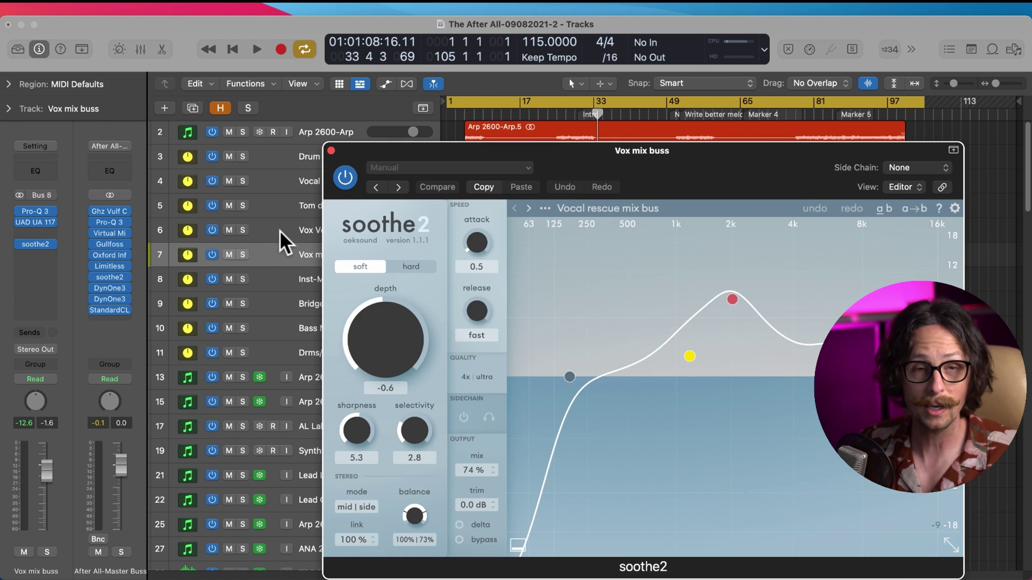
{"action": "left_click", "coordinate": [331, 151]}
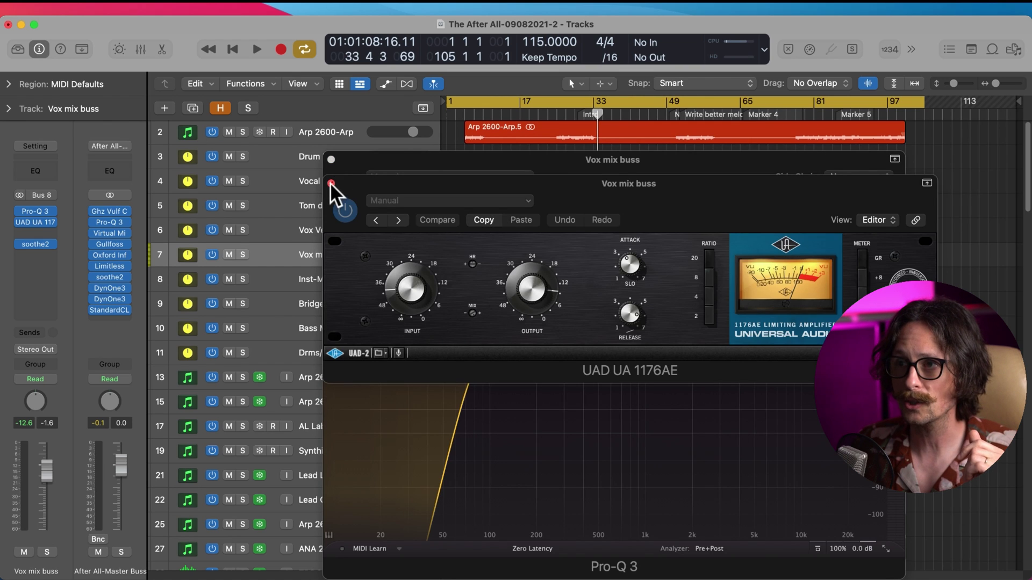
{"action": "left_click", "coordinate": [331, 184]}
{"action": "left_click", "coordinate": [331, 159]}
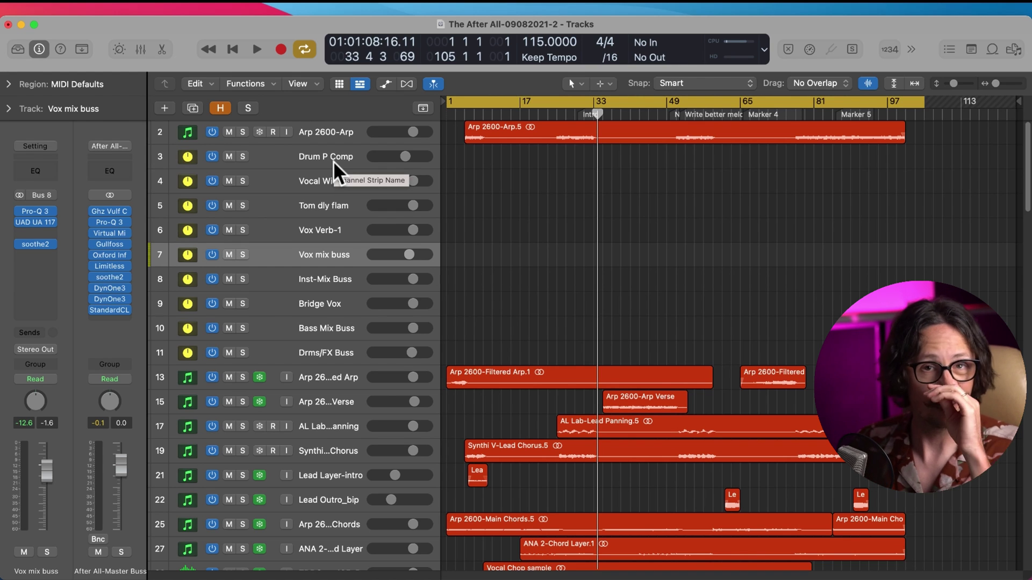
Shrink the track heights and set a cycle range from bar 51 to bar 66.
{"action": "left_click", "coordinate": [689, 352], "text": "ctrl+alt"}
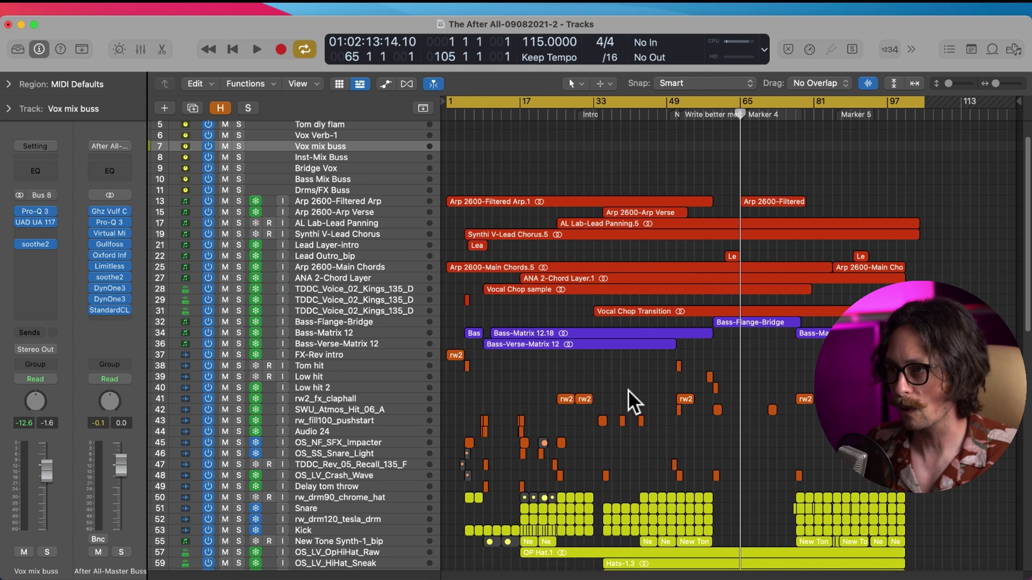
{"action": "scroll", "coordinate": [627, 389], "scroll_direction": "down", "scroll_amount": 15}
{"action": "left_click", "coordinate": [680, 115]}
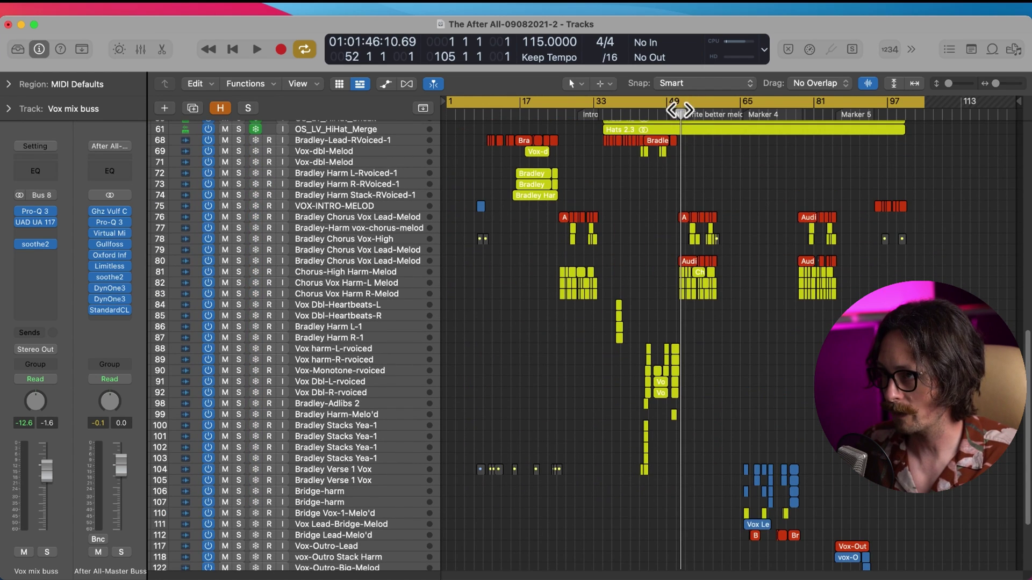
{"action": "left_click_drag", "start_coordinate": [680, 101], "coordinate": [743, 102]}
{"action": "left_click_drag", "start_coordinate": [679, 100], "coordinate": [674, 101]}
{"action": "scroll", "coordinate": [583, 271], "scroll_direction": "up", "scroll_amount": 20}
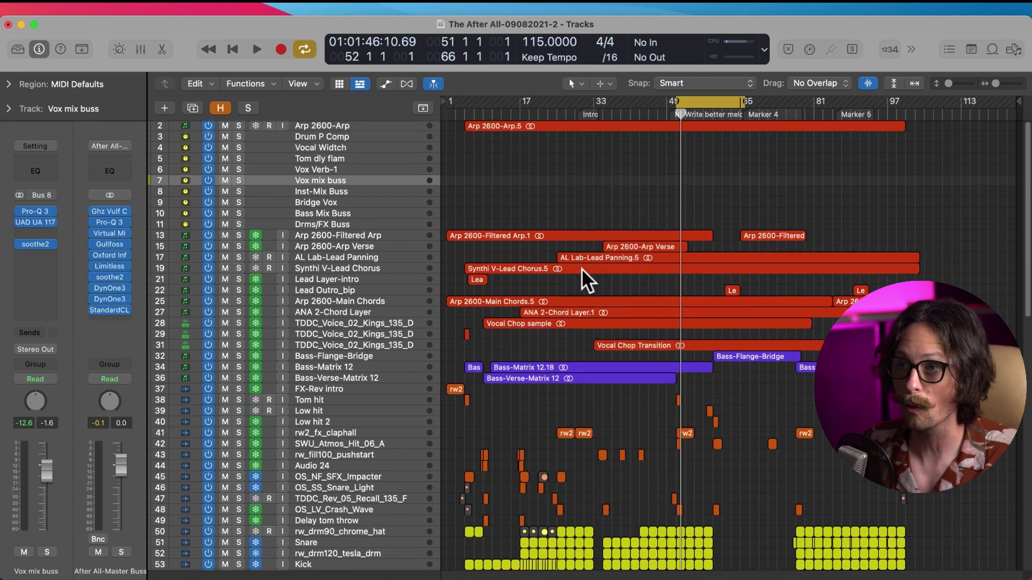
Play the bar 51–66 loop with Vox mix buss Pro-Q 3, UAD 1176AE and soothe2 bypassed.
{"action": "key", "text": "space"}
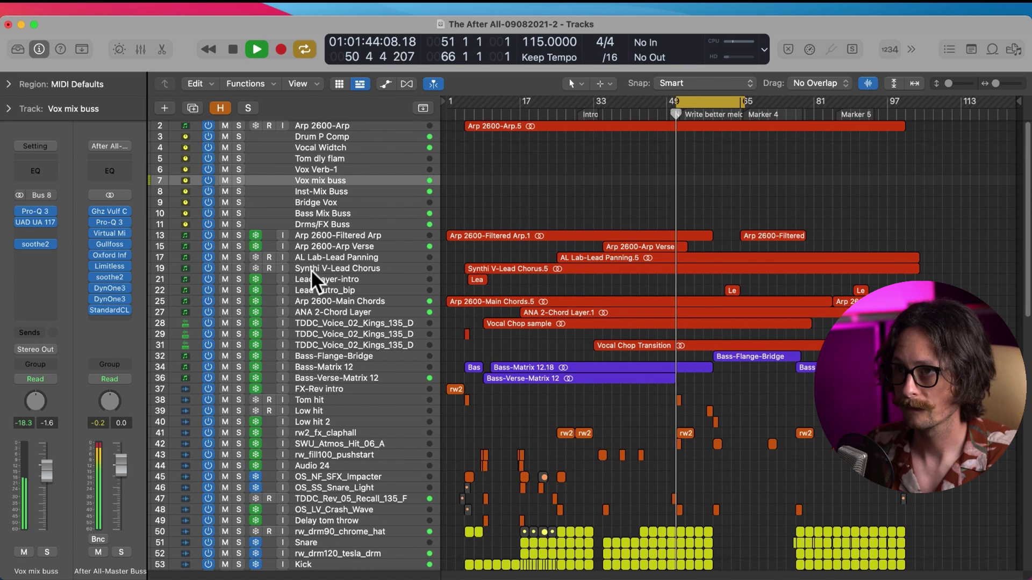
{"action": "mouse_move", "coordinate": [25, 212]}
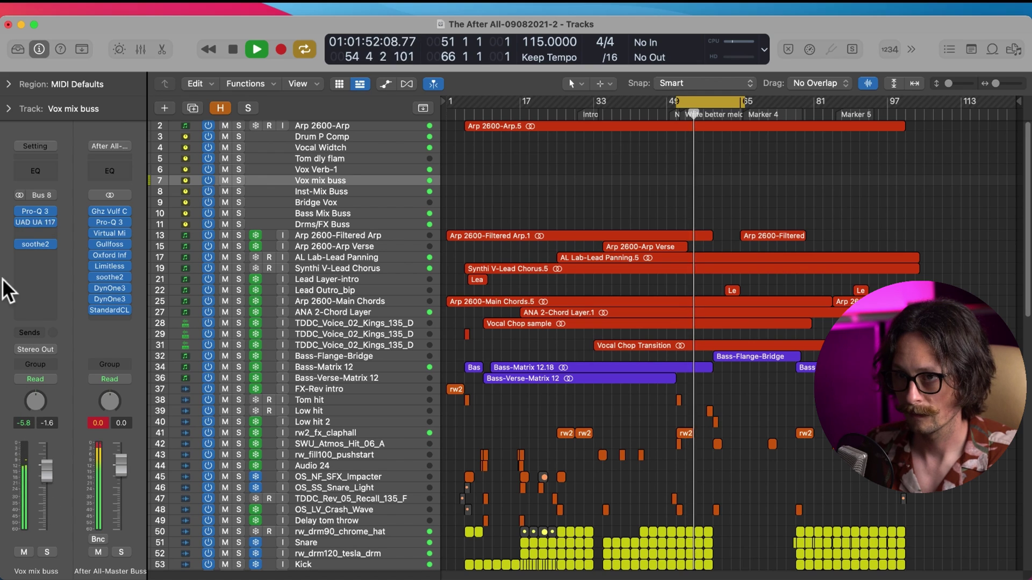
{"action": "left_click", "coordinate": [19, 211]}
{"action": "left_click", "coordinate": [19, 222]}
{"action": "left_click", "coordinate": [24, 241]}
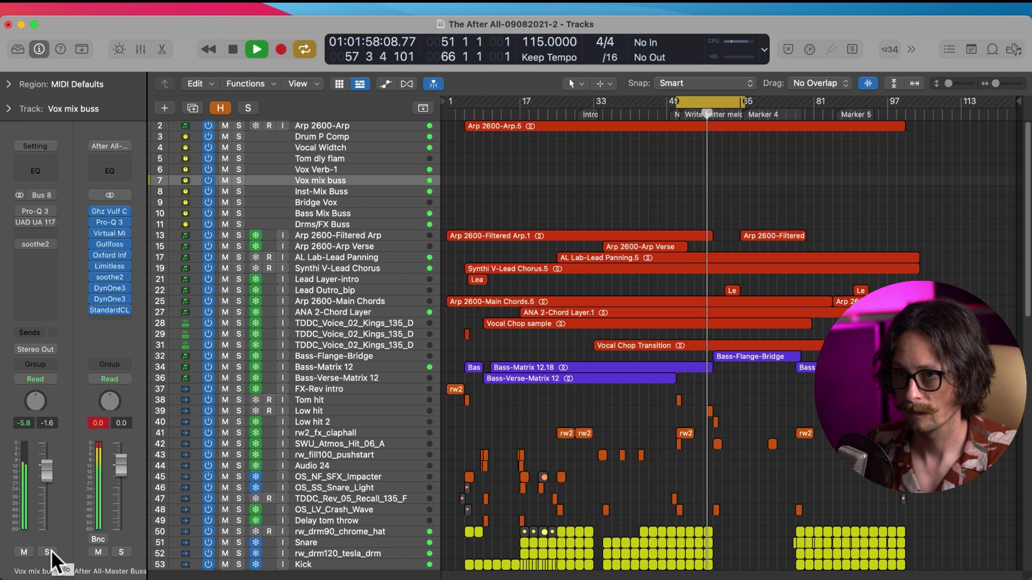
Turn the Vox mix buss plugins back on, stop playback and solo the Vox mix buss.
{"action": "left_click_drag", "start_coordinate": [16, 211], "coordinate": [18, 211]}
{"action": "key", "text": "space"}
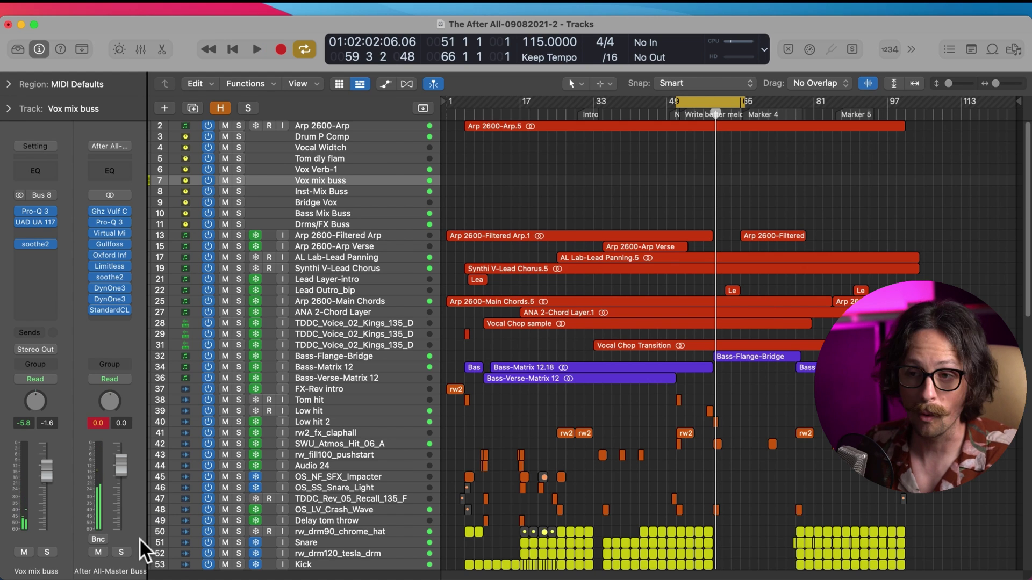
{"action": "left_click", "coordinate": [47, 552]}
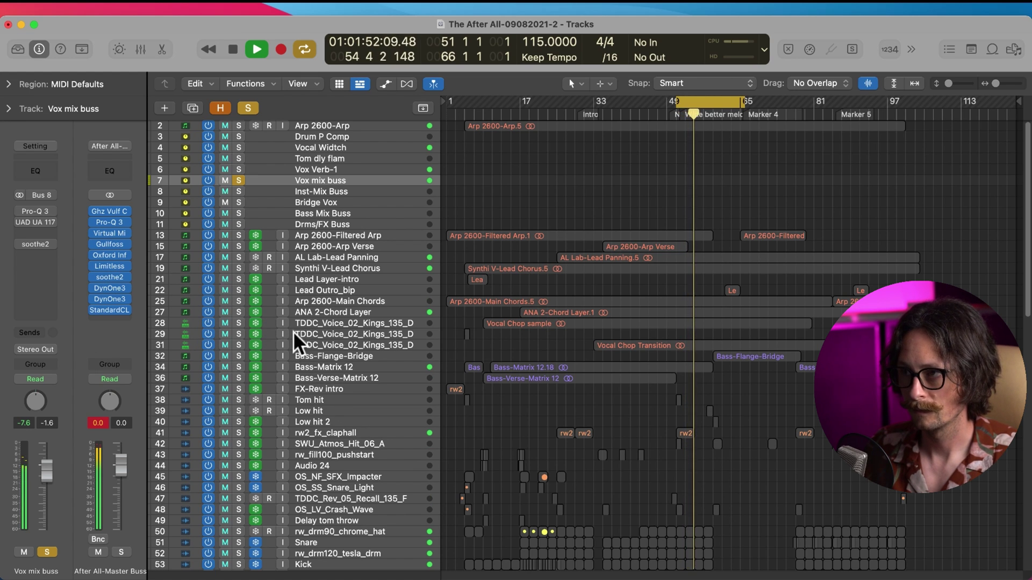
Stop, re-enable the Vox mix buss plugins and replay the loop from its start.
{"action": "mouse_move", "coordinate": [34, 217]}
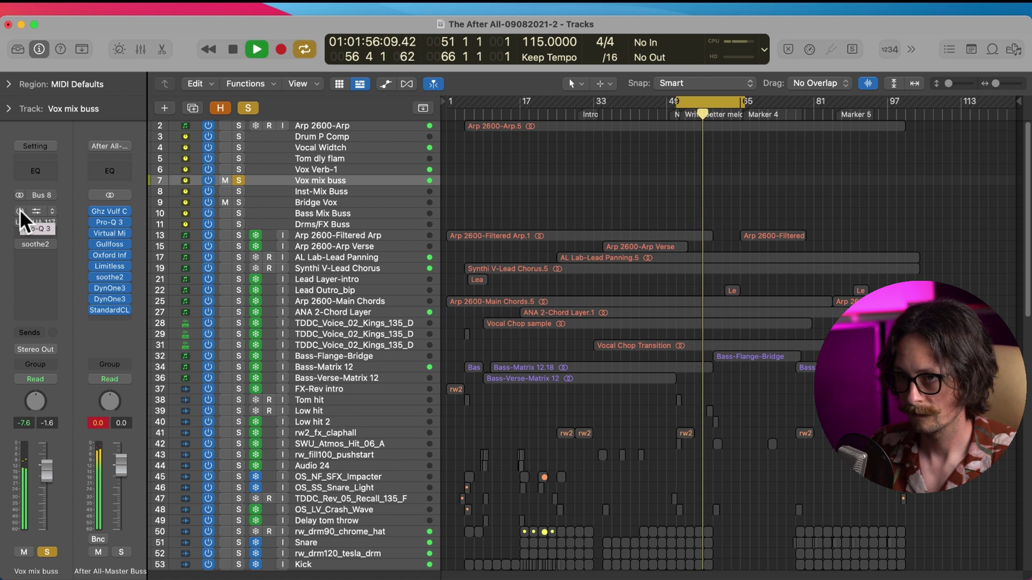
{"action": "key", "text": "space"}
{"action": "left_click", "coordinate": [19, 209], "text": "alt"}
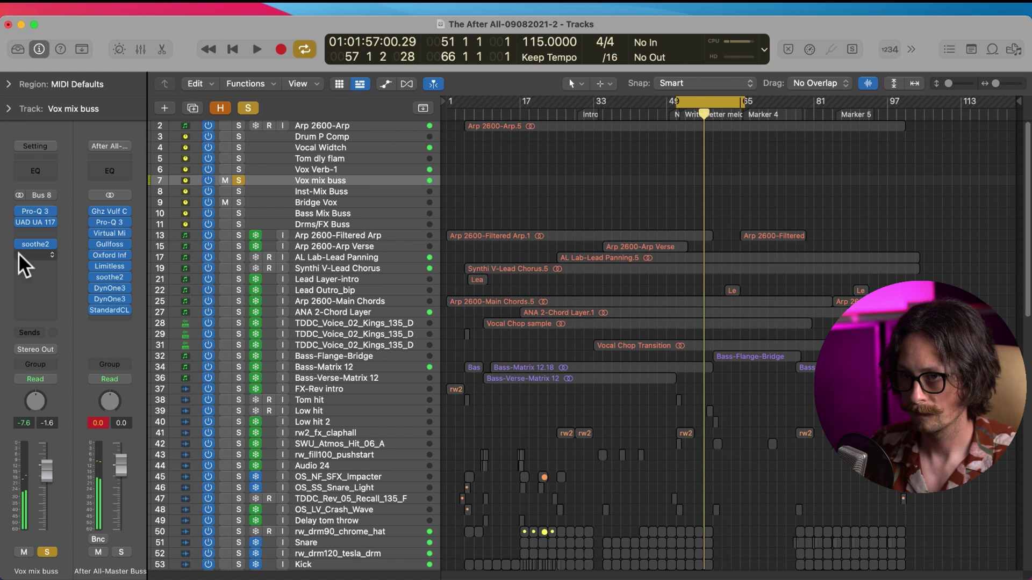
{"action": "key", "text": "space"}
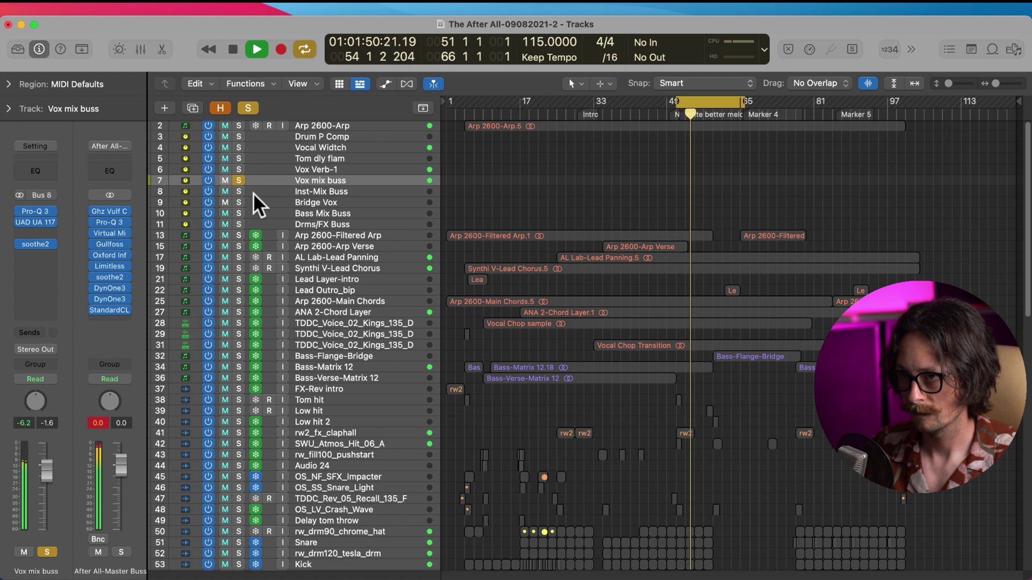
Unsolo the Vox mix buss, then bypass all its plugins and turn them back on.
{"action": "left_click", "coordinate": [239, 180]}
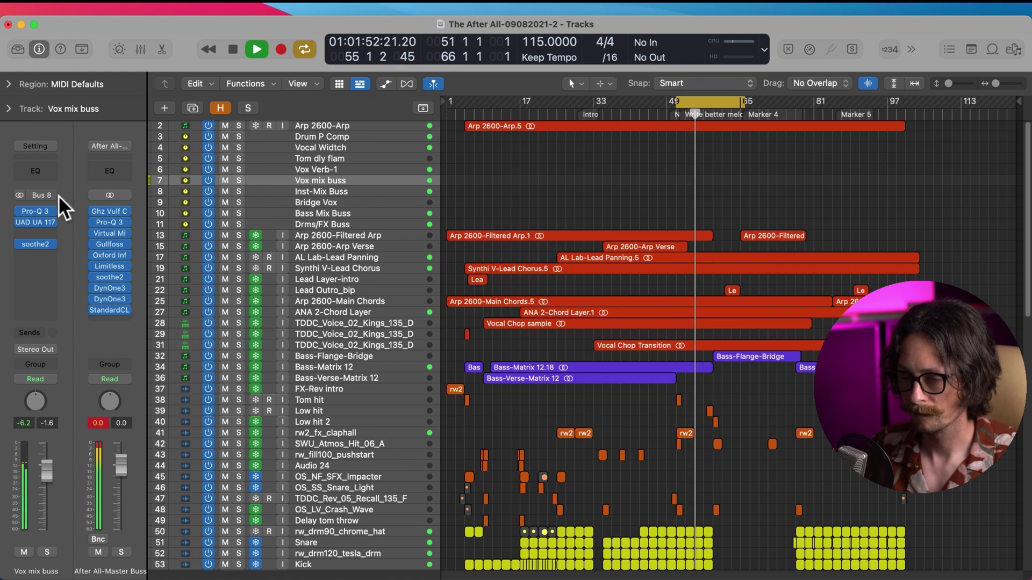
{"action": "left_click_drag", "start_coordinate": [19, 210], "coordinate": [18, 243]}
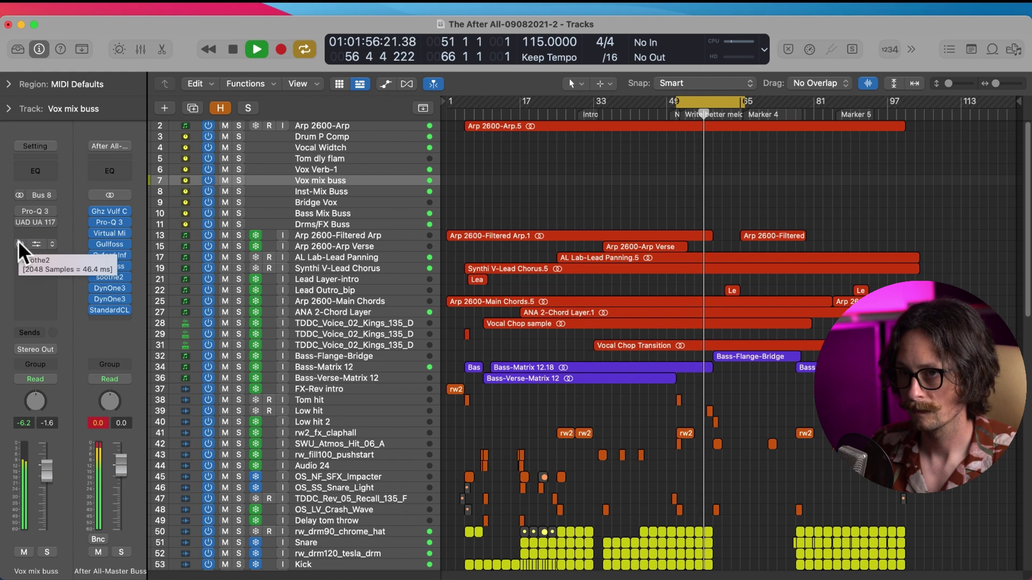
{"action": "left_click_drag", "start_coordinate": [18, 246], "coordinate": [18, 214]}
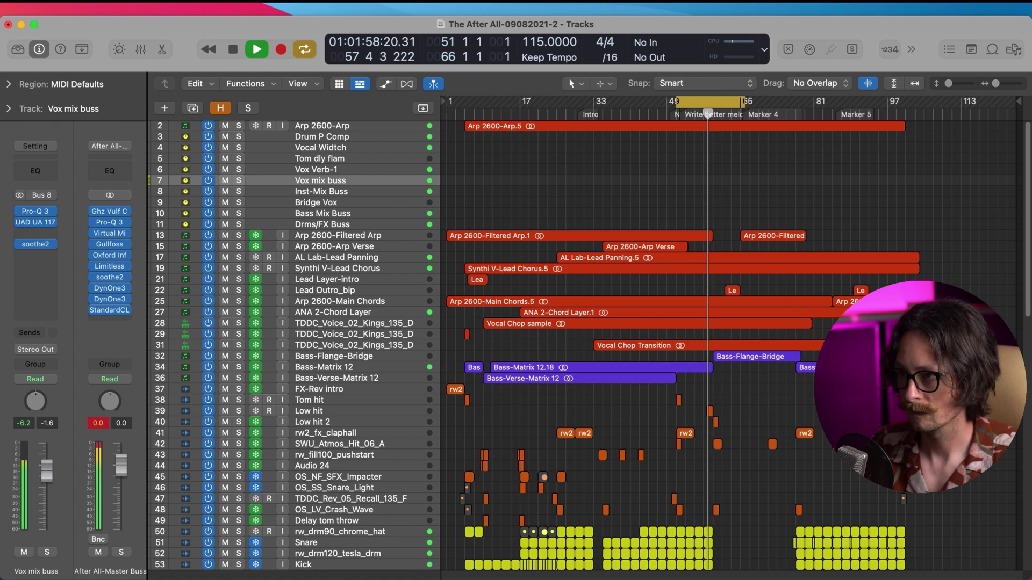